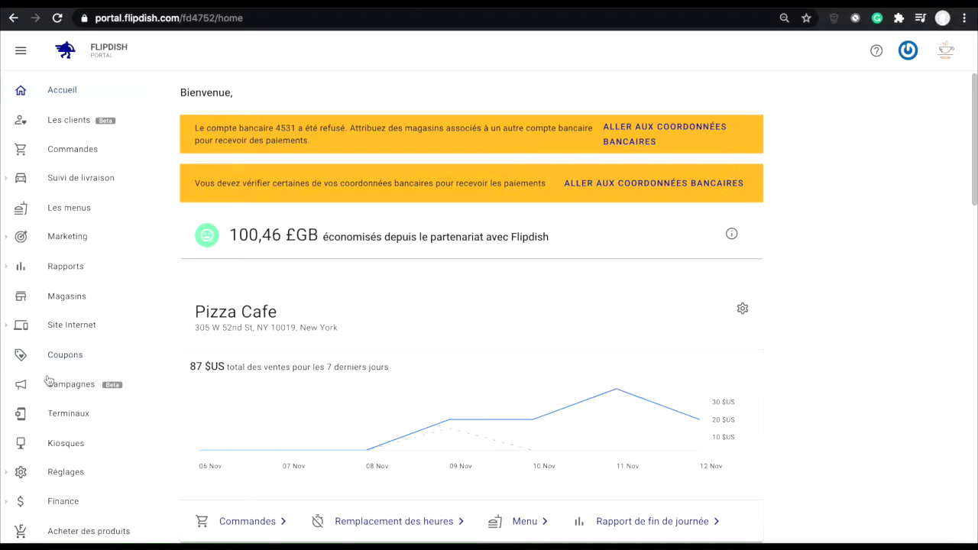
Open the Campagnes page and look through the existing loyalty and retention campaigns
click(73, 388)
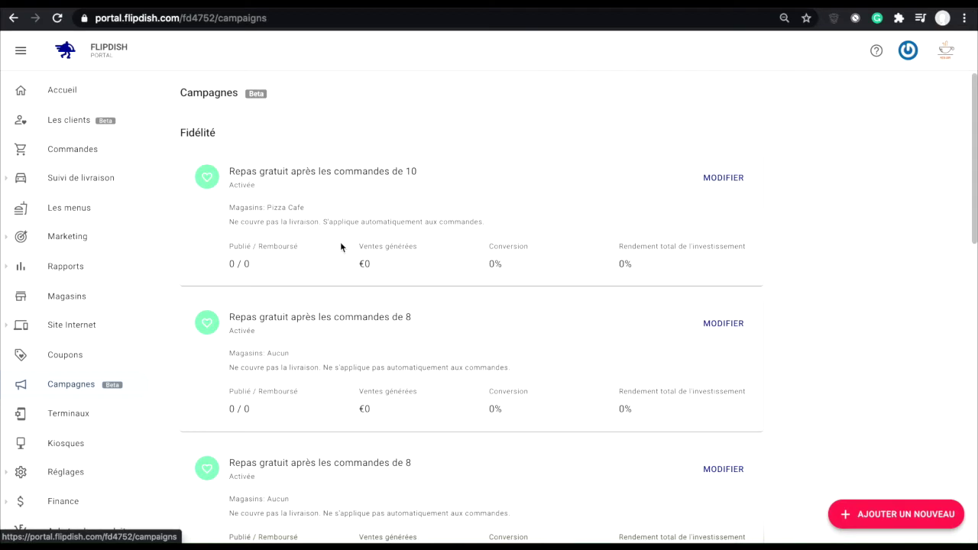
scroll(340, 245, down, 3)
scroll(340, 243, down, 10)
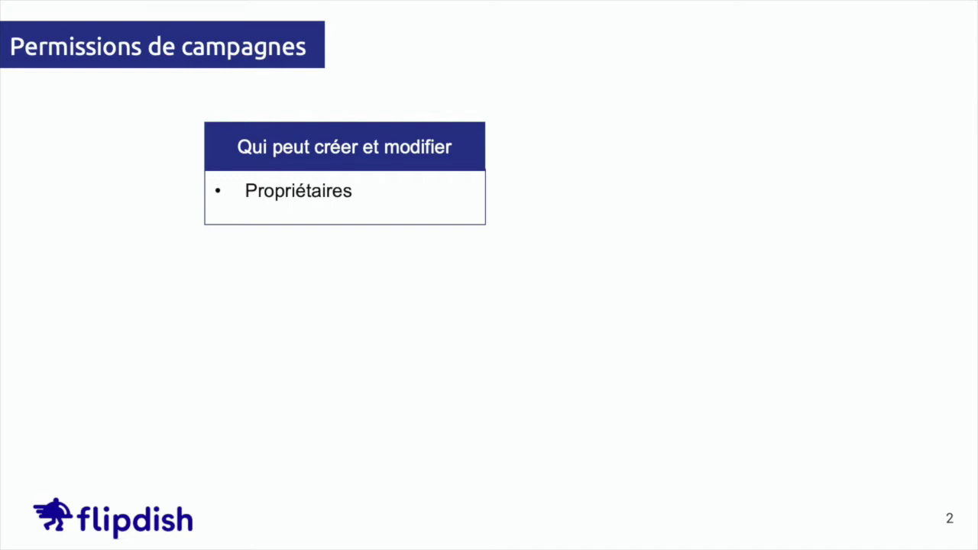
key(Right)
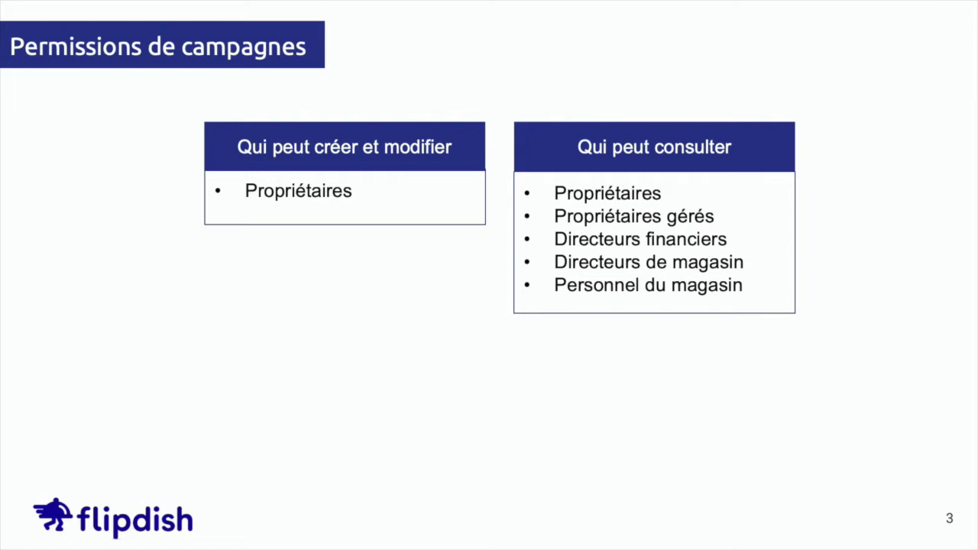
key(Right)
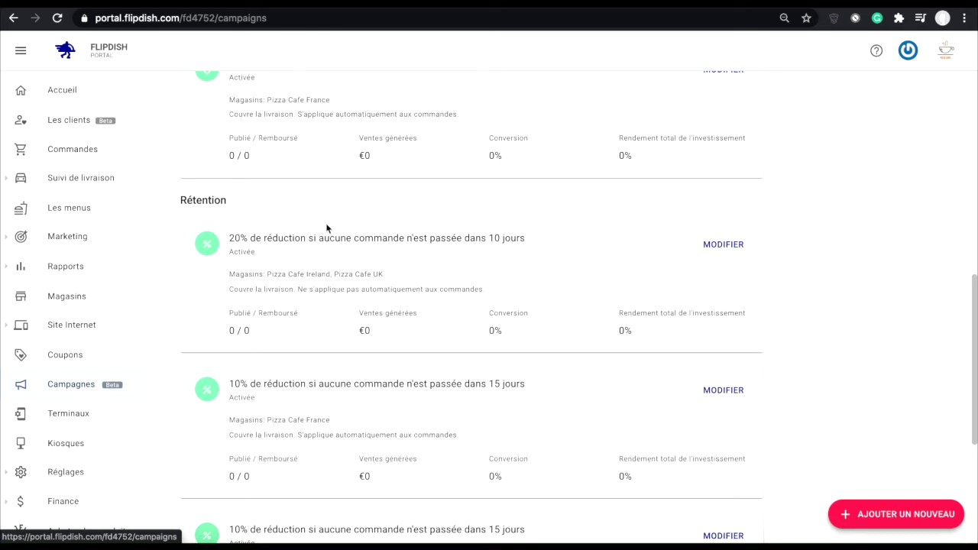
Return to the Accueil page and look over the sales overviews of the stores
click(76, 90)
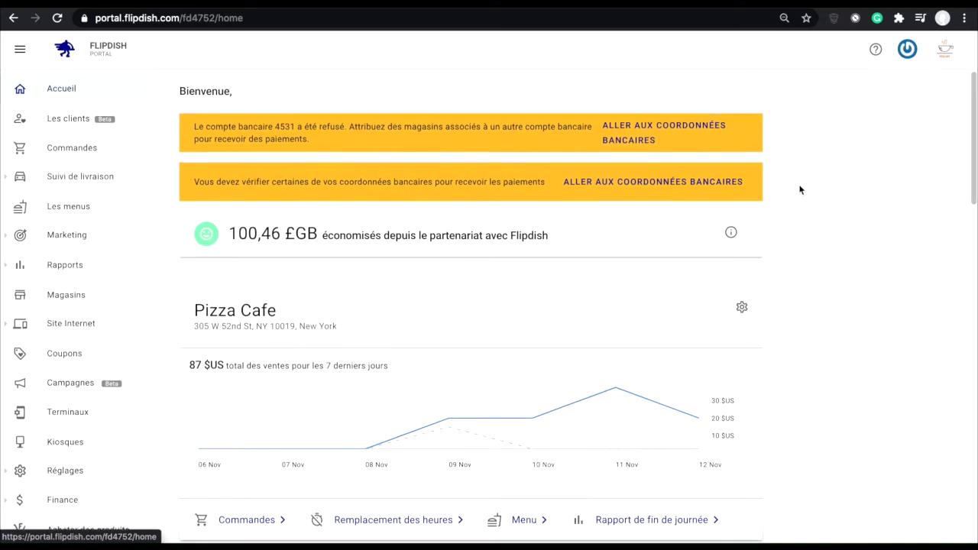
scroll(800, 190, down, 1)
scroll(799, 190, down, 5)
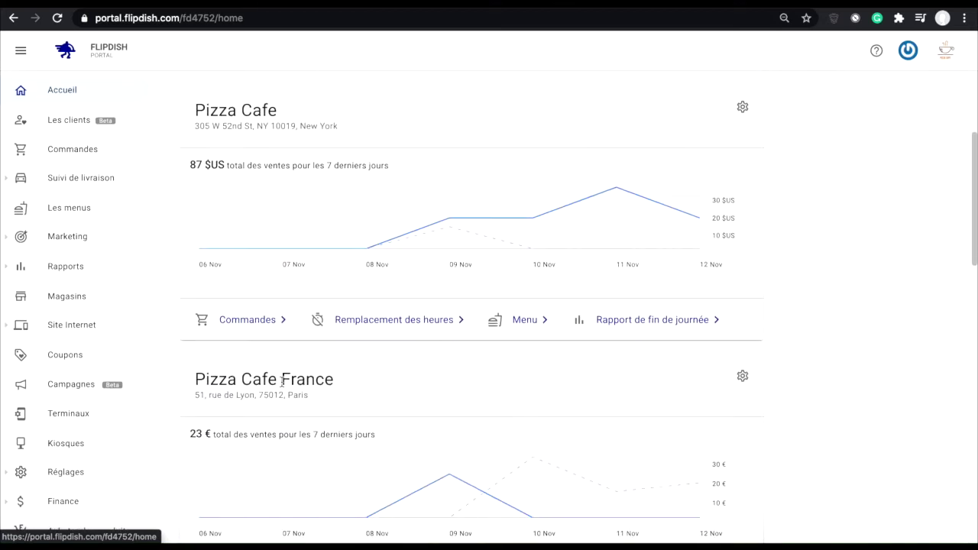
Start a new Fidélité campaign from the Campagnes page and assign it to the Pizza Cafe UK store
click(77, 381)
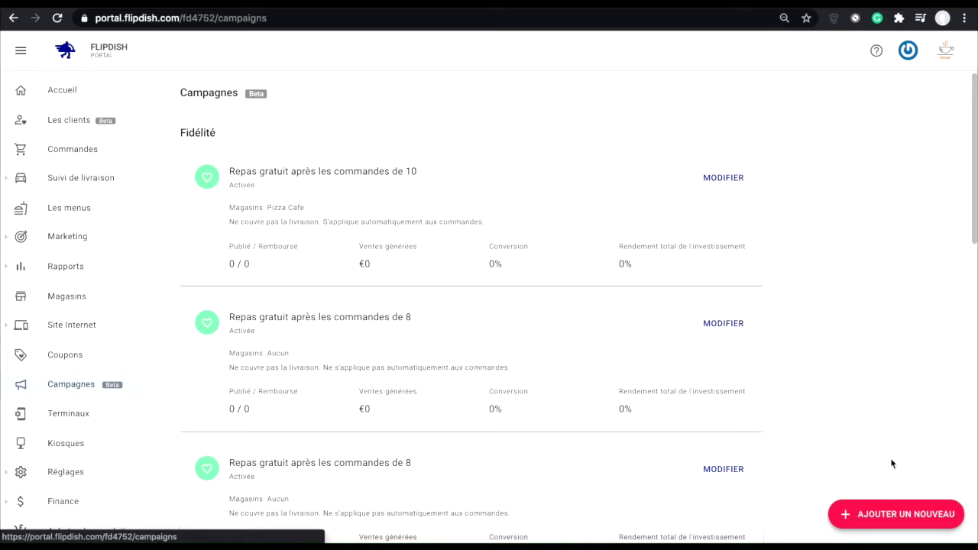
click(893, 519)
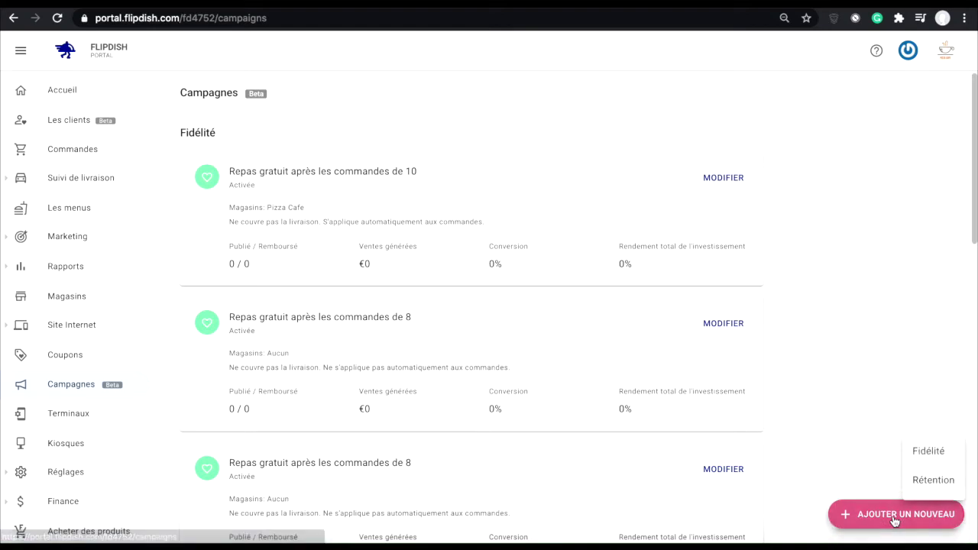
click(951, 455)
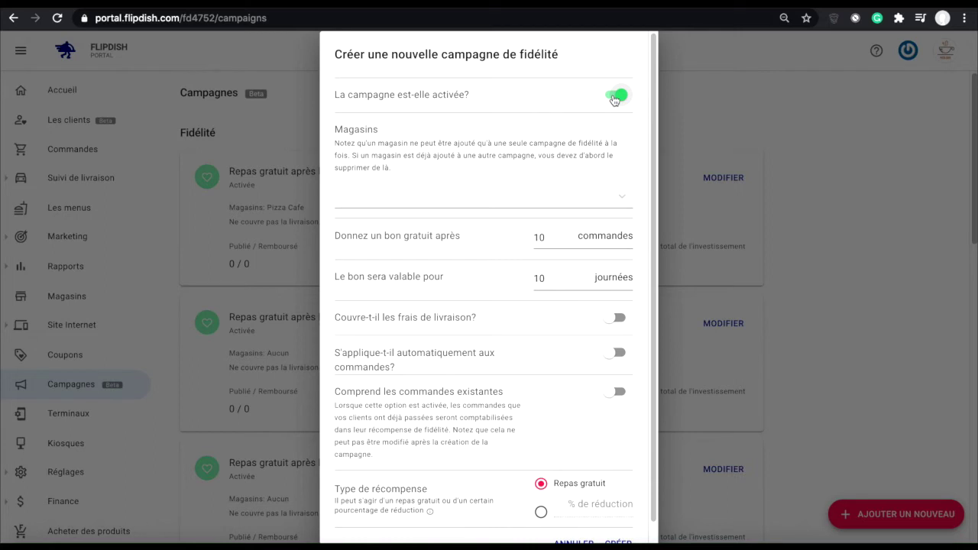
click(368, 199)
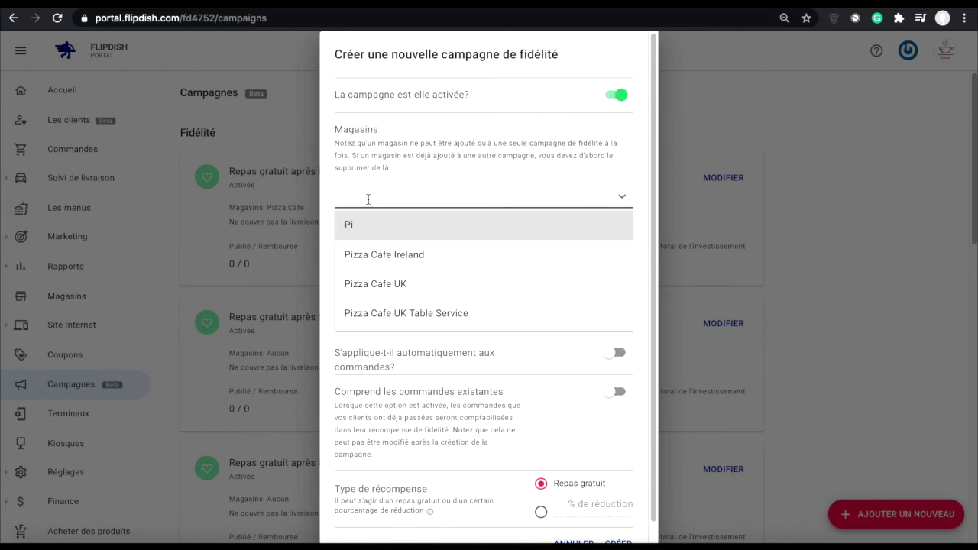
scroll(384, 285, down, 1)
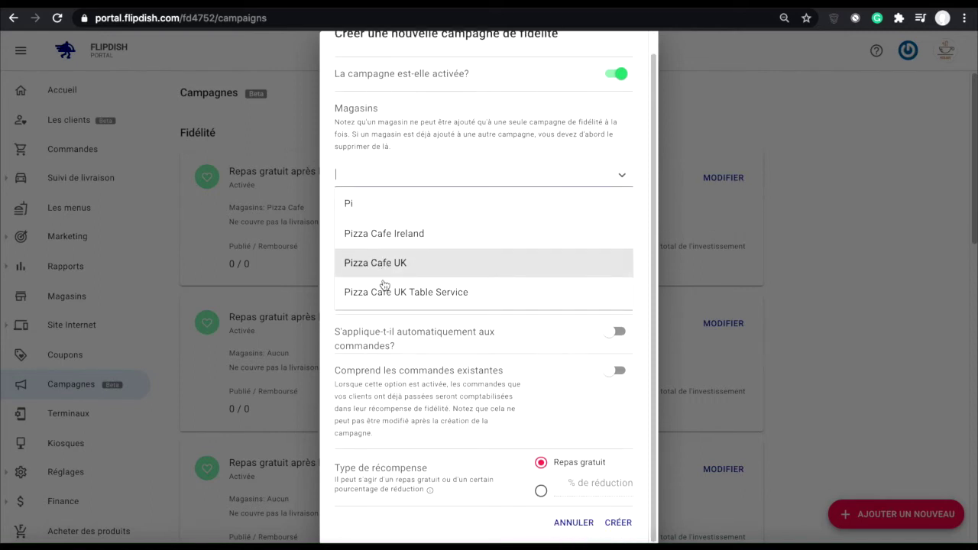
click(388, 262)
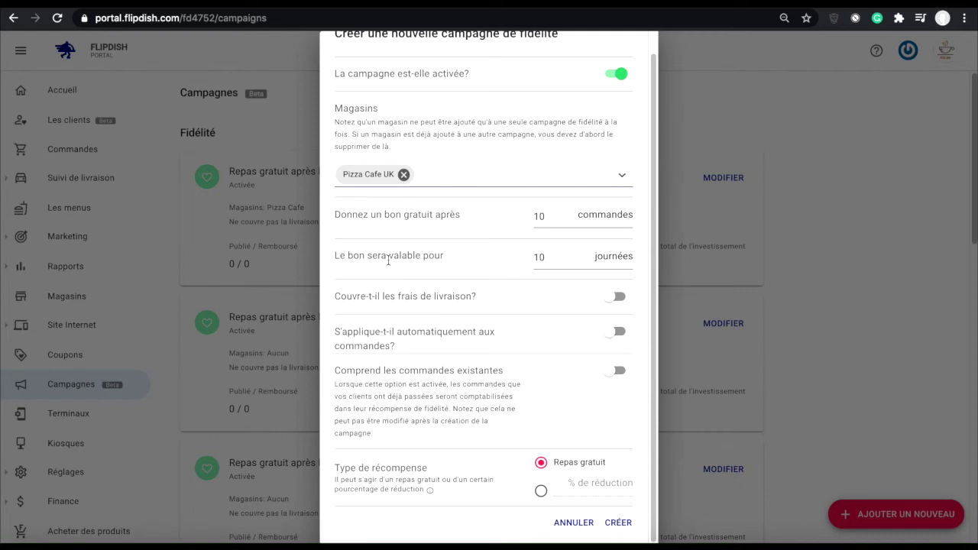
Make the loyalty voucher cover delivery fees and include existing orders, with automatic application to orders turned off
click(548, 216)
click(545, 216)
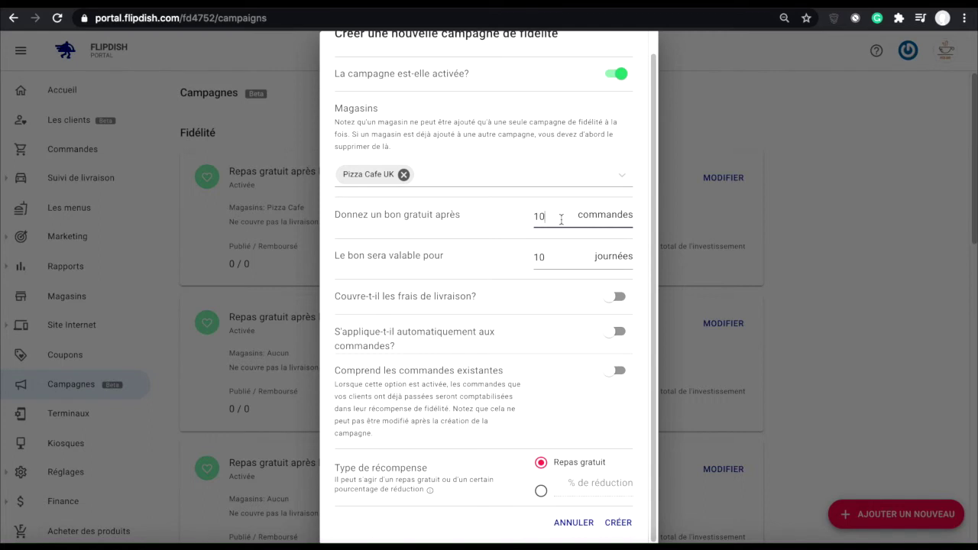
click(478, 218)
click(613, 302)
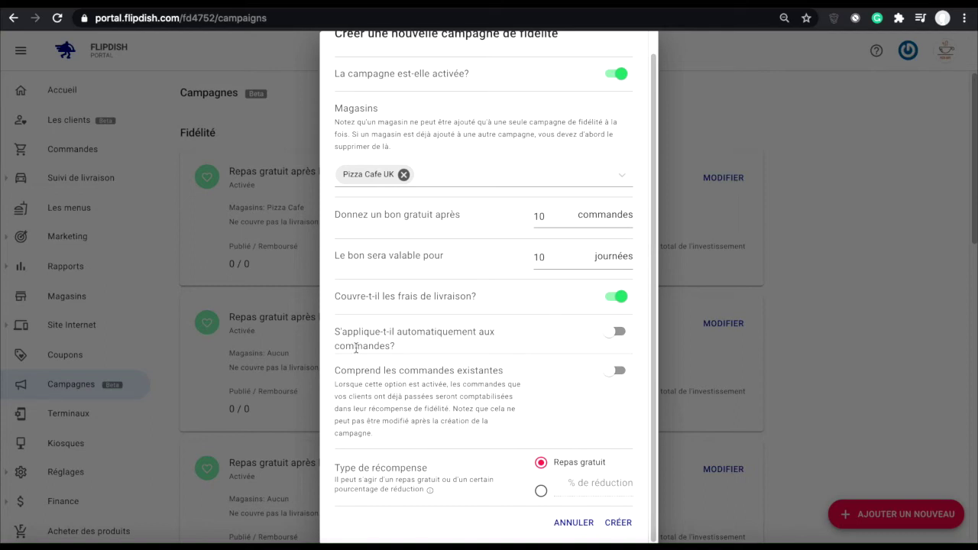
click(611, 332)
click(619, 335)
click(617, 373)
Set the reward type to a 20% discount and create the loyalty campaign
click(543, 490)
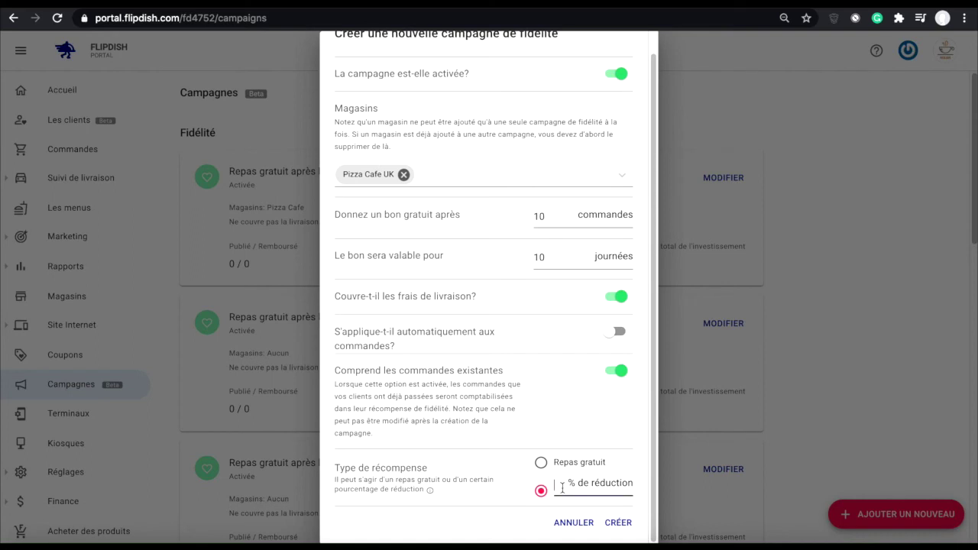
text(20)
click(620, 524)
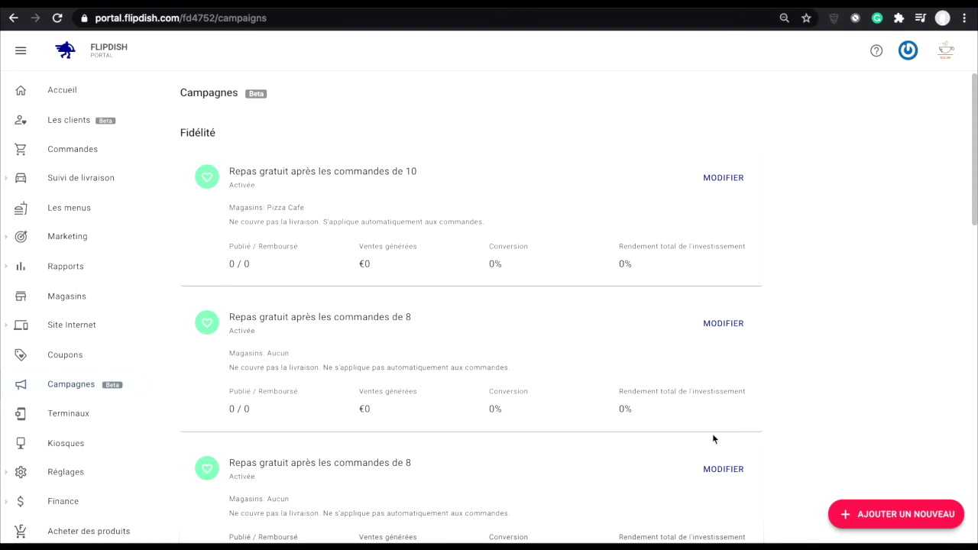
Permanently remove the loyalty campaign "20% de réduction après 10 commandes" assigned to Pizza Cafe France
scroll(745, 469, down, 2)
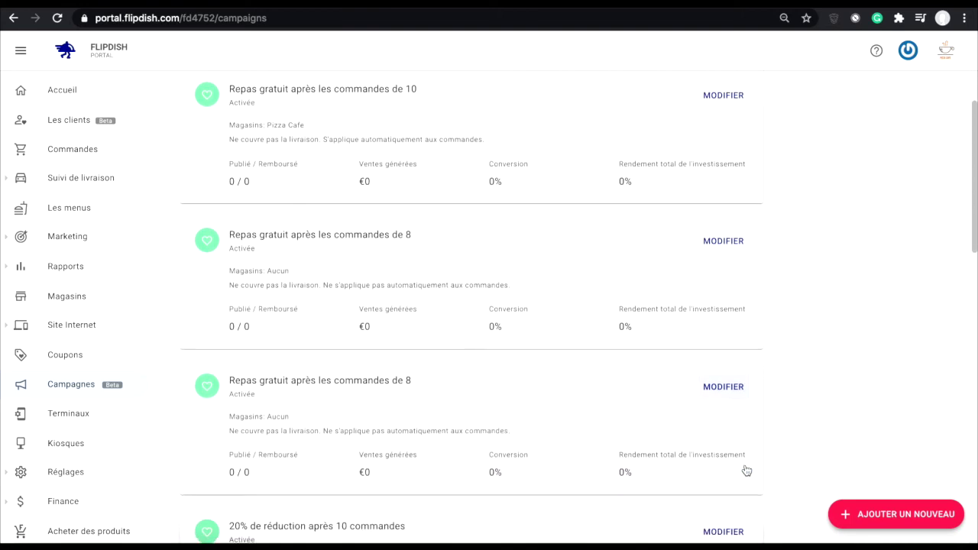
scroll(744, 465, down, 1)
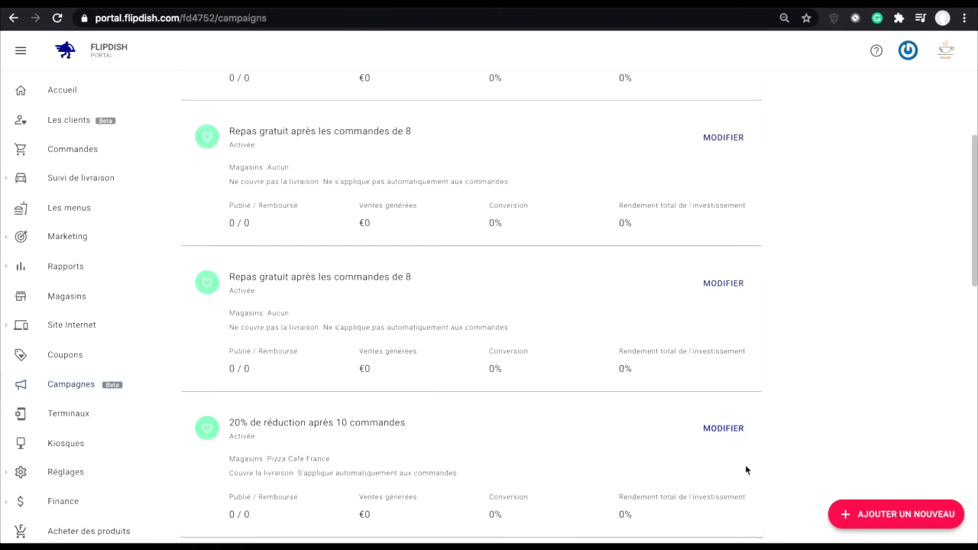
click(732, 430)
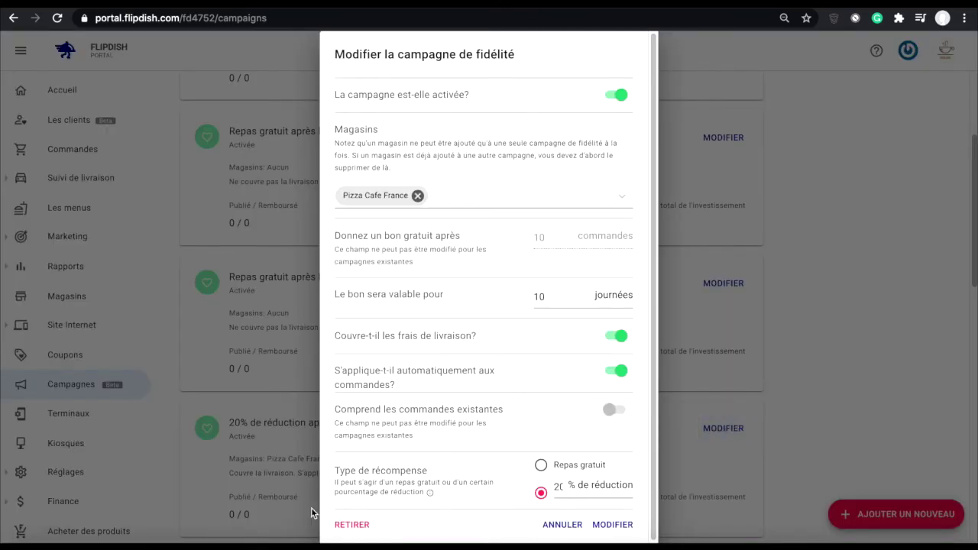
click(351, 527)
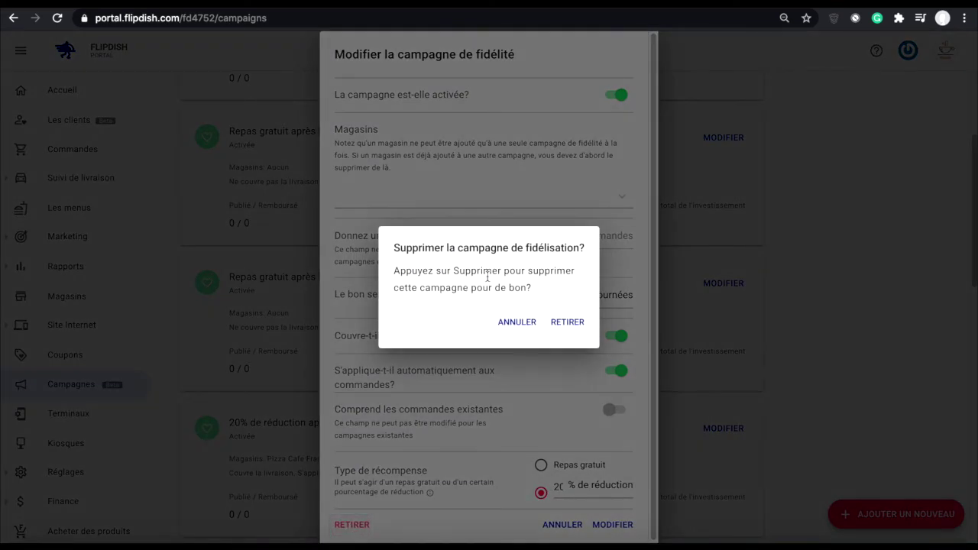
click(568, 323)
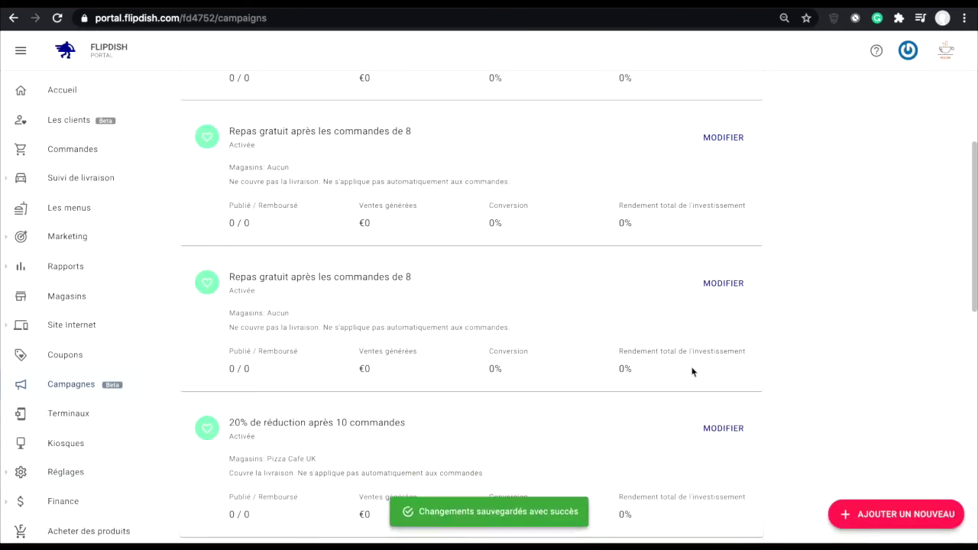
Start a new Rétention campaign and assign it to the store "Pi"
scroll(692, 371, down, 1)
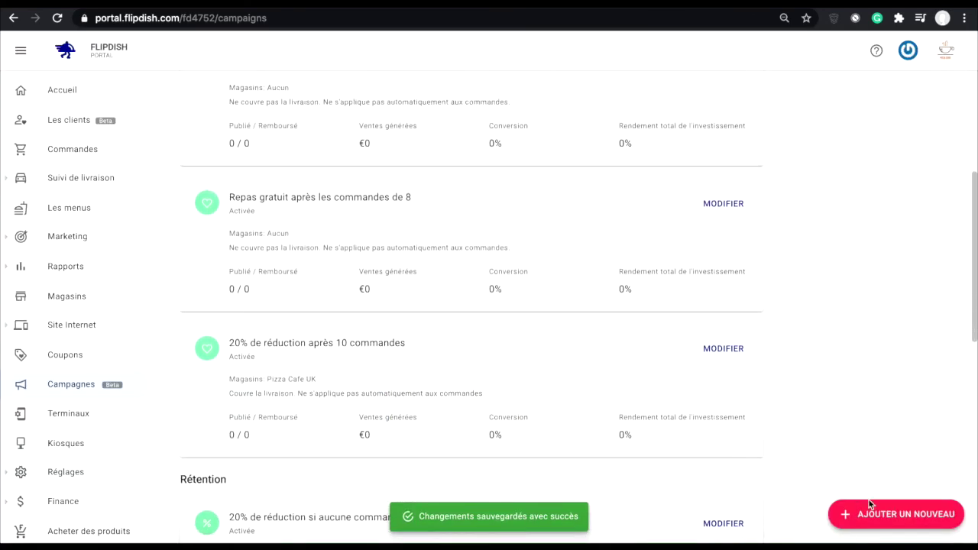
click(888, 518)
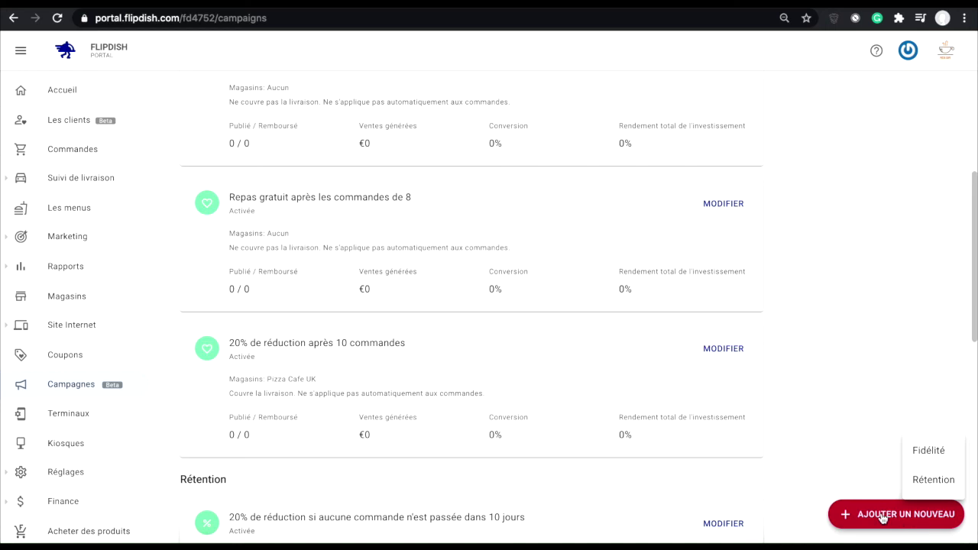
click(947, 487)
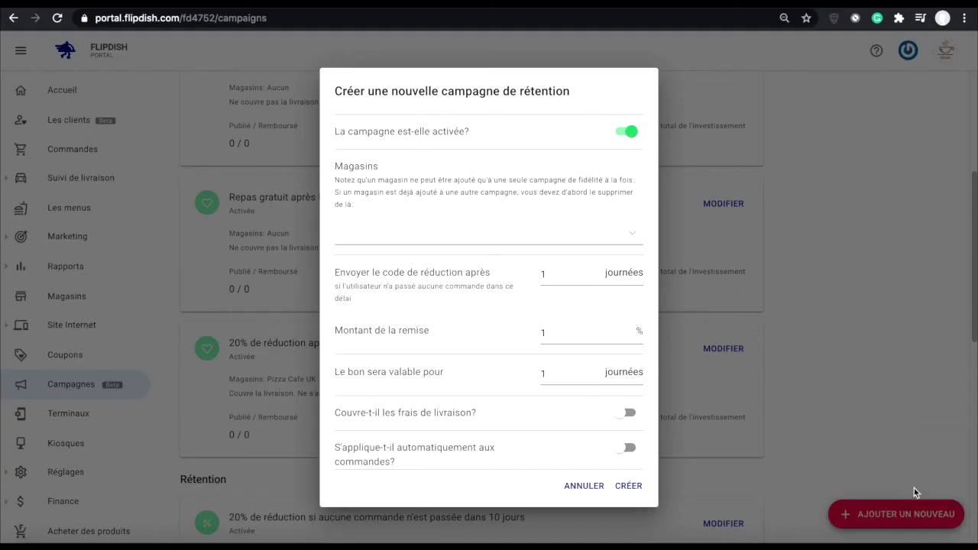
click(448, 232)
click(411, 266)
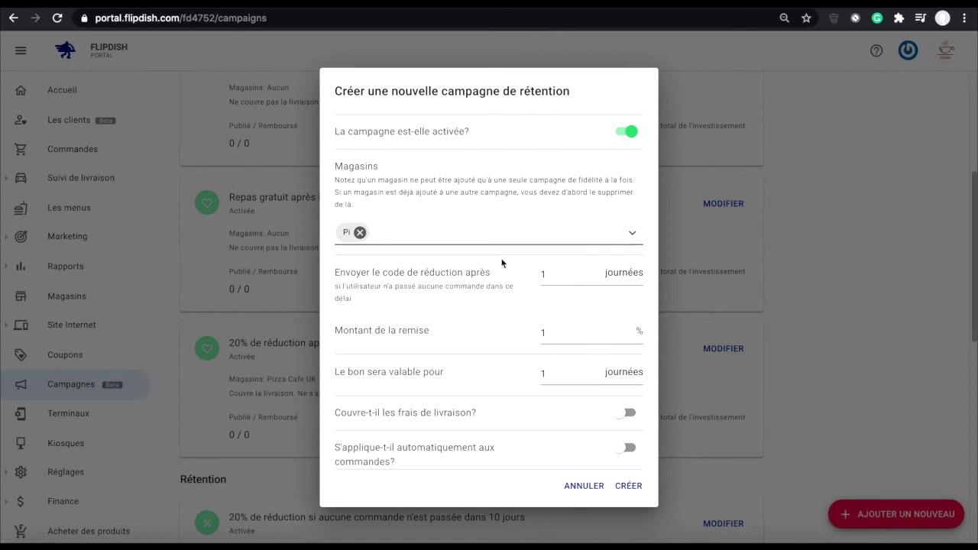
Set the discount code to be sent after 15 days, with a 10% discount and a voucher validity of 10 days
click(554, 277)
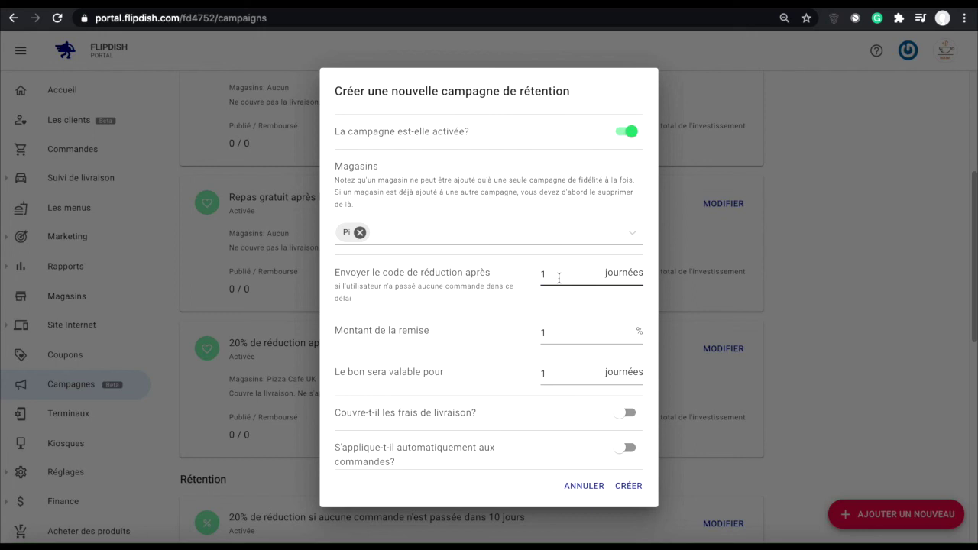
text(5)
click(565, 329)
text(0)
click(562, 367)
text(0)
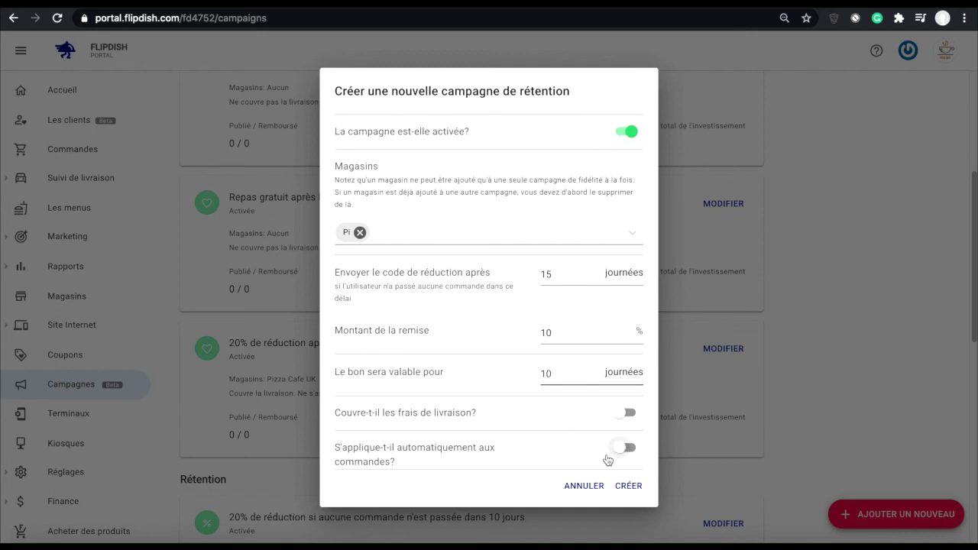
Enable delivery fee coverage and automatic application to orders, and create the retention campaign
click(621, 420)
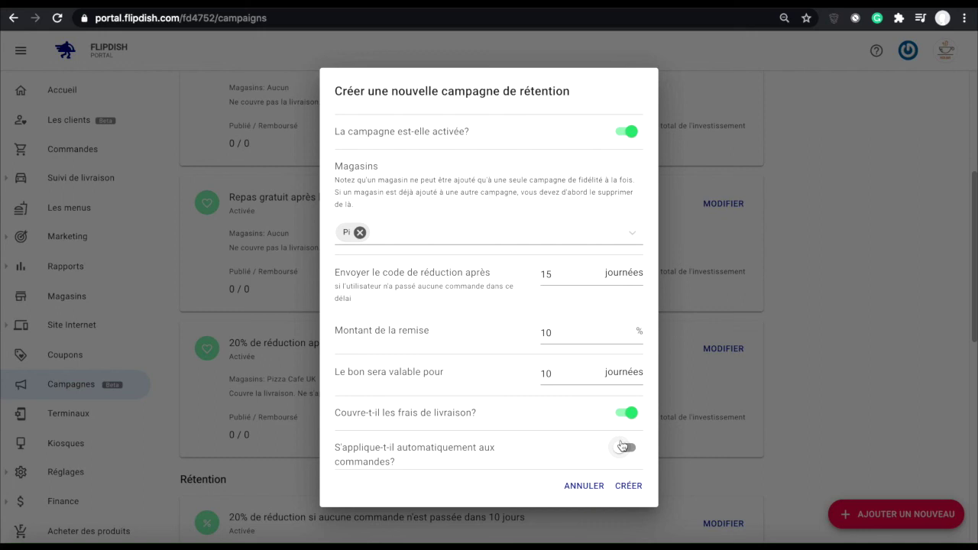
click(621, 447)
click(629, 488)
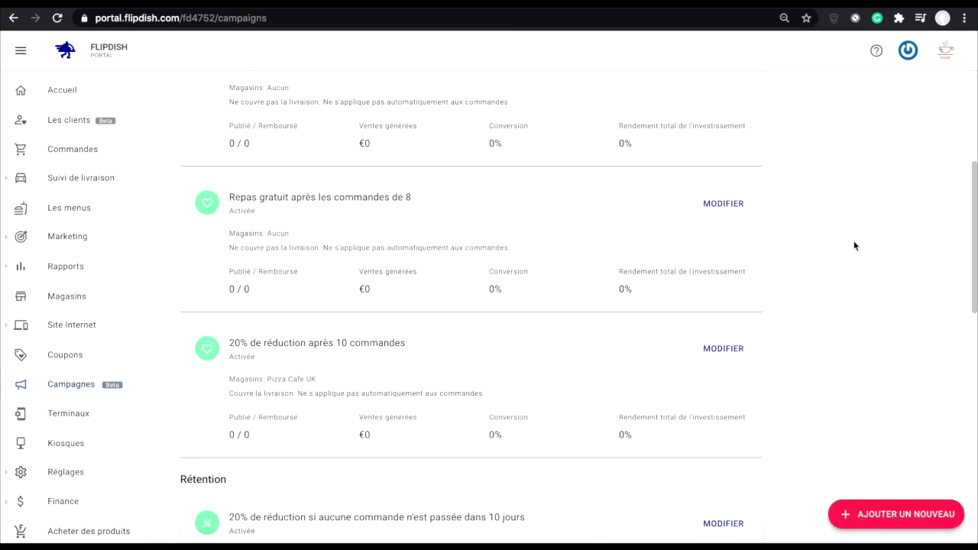